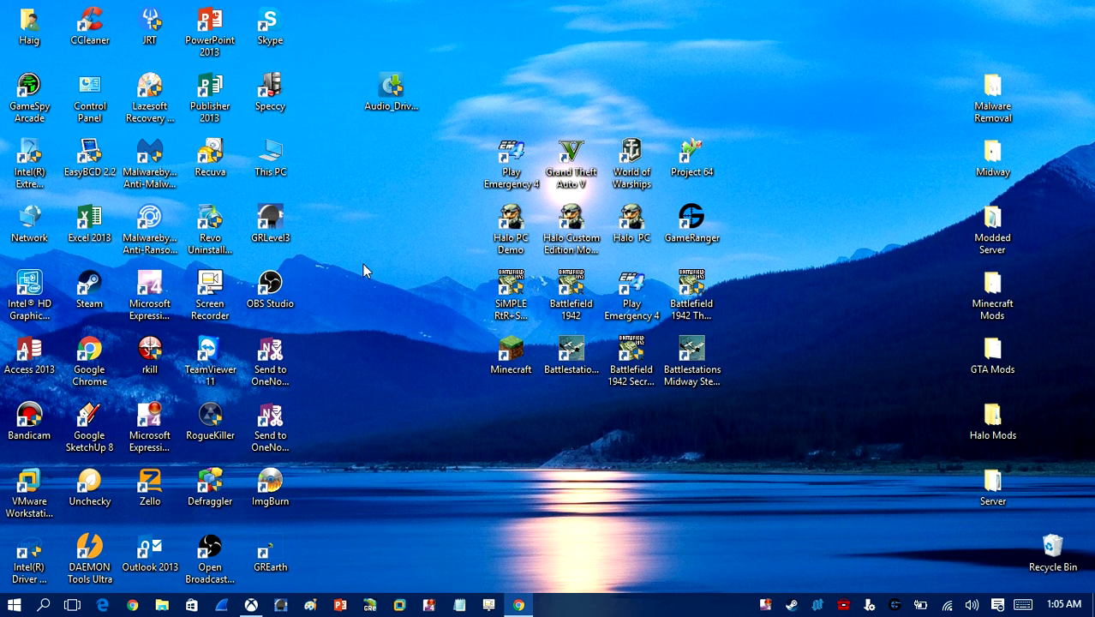
- Open a maximized Chrome window, confirm the secured Wi-Fi connection, and return to Google
left_click(132, 605)
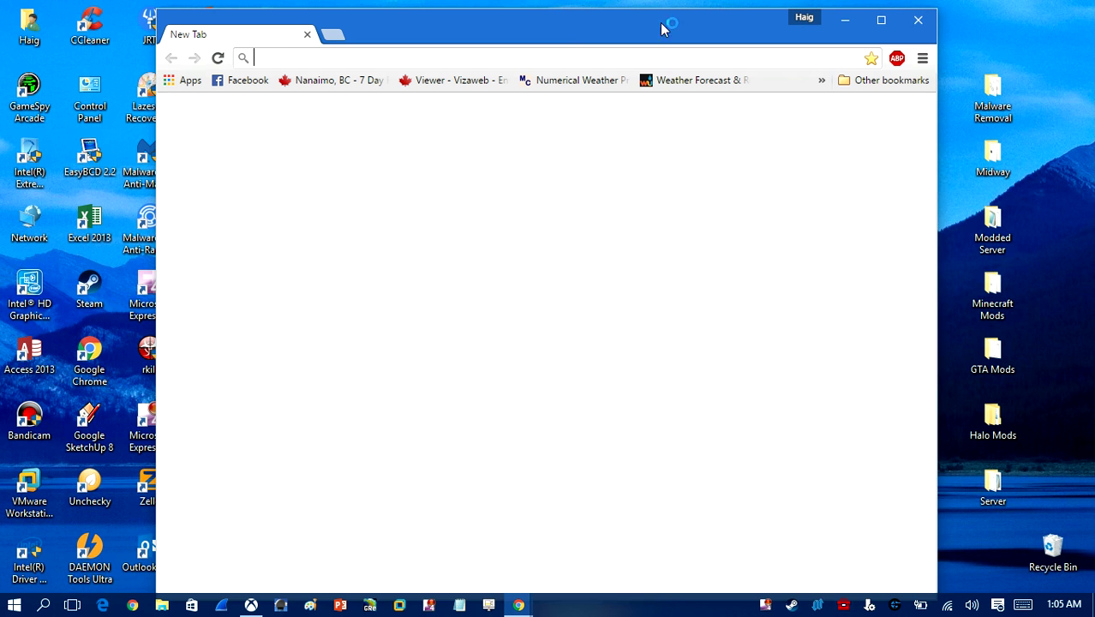
left_click(881, 21)
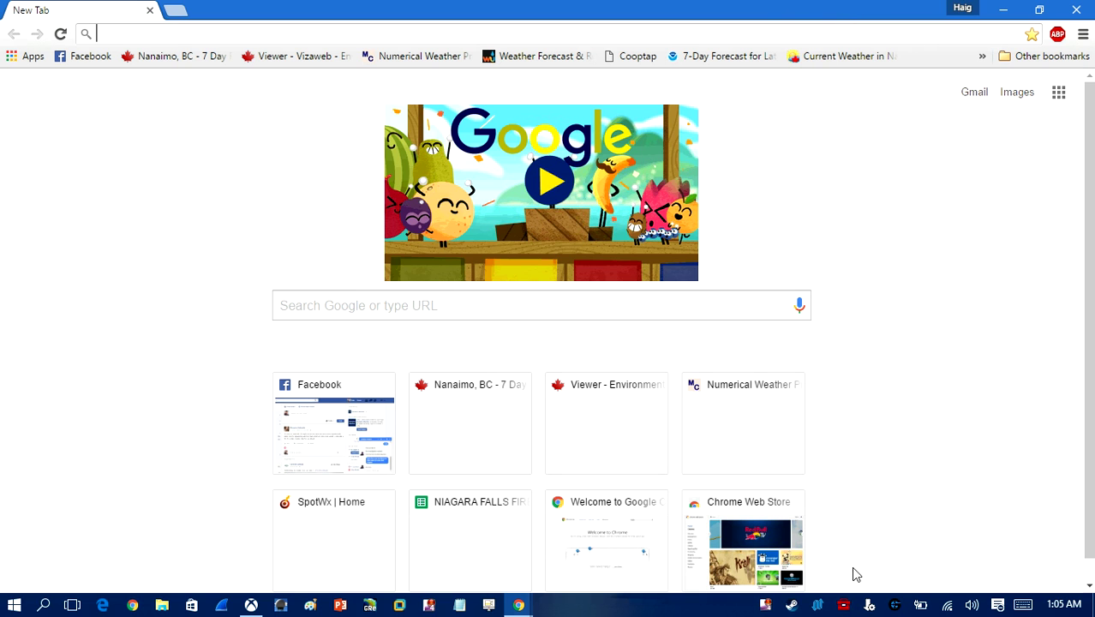
left_click(947, 608)
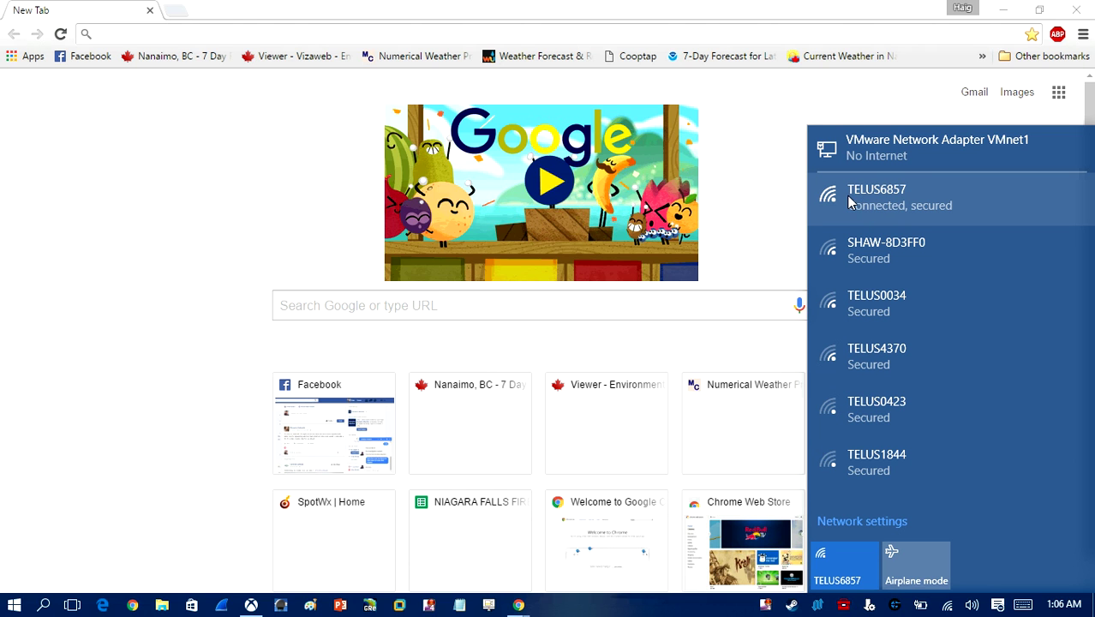
left_click(619, 311)
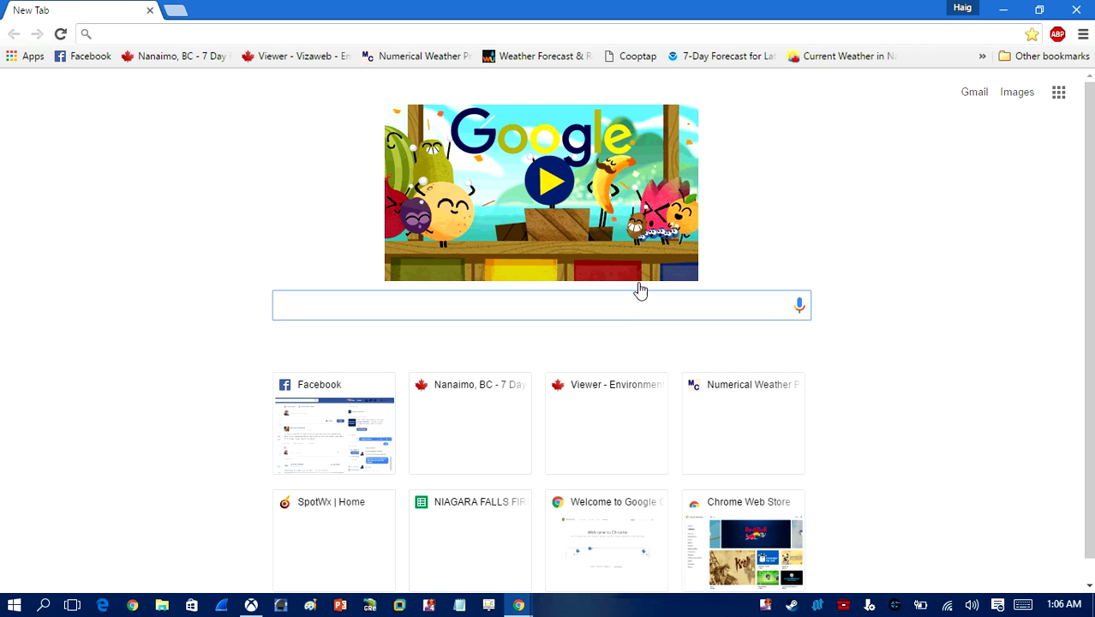
- Search Google for 'Dell Driver' and reach the Drivers & Downloads | Dell US page
type("D")
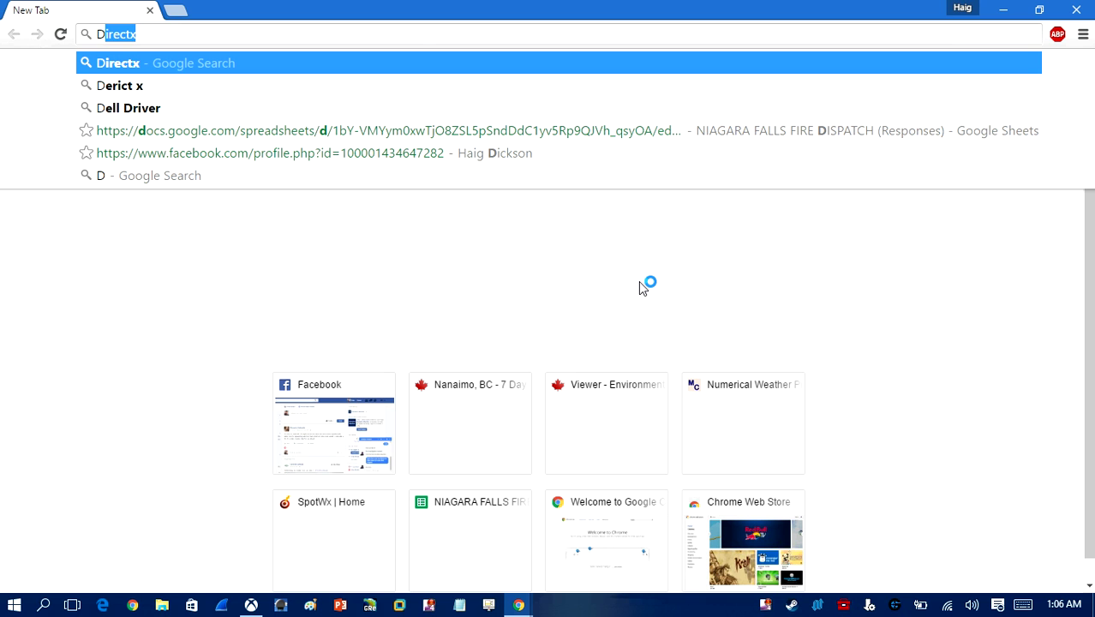
type("ell Dri")
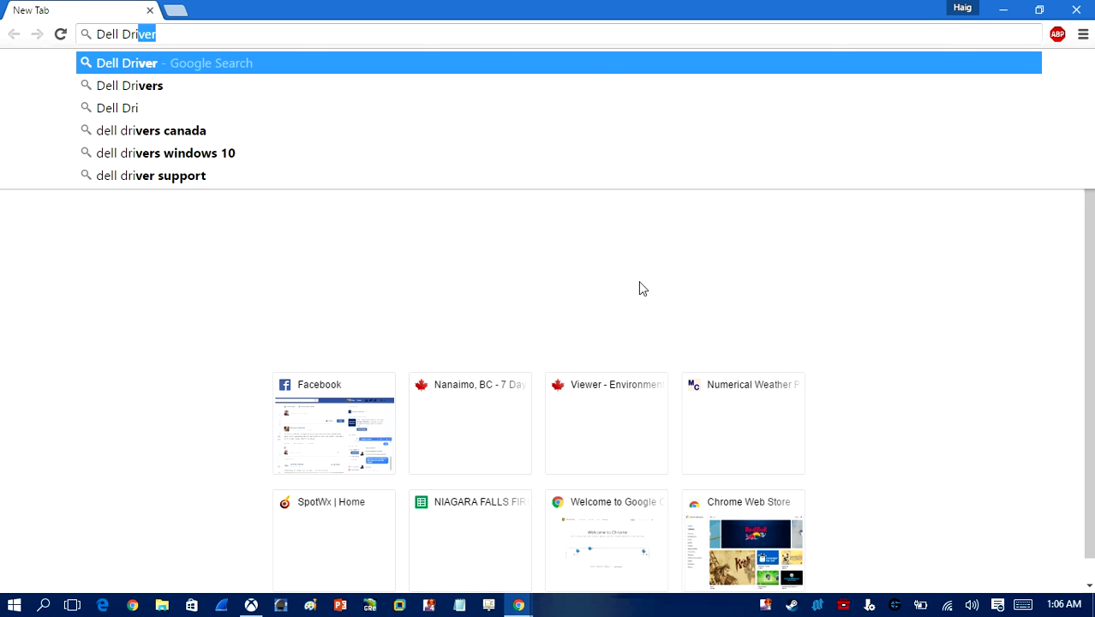
type("ver")
key("Return")
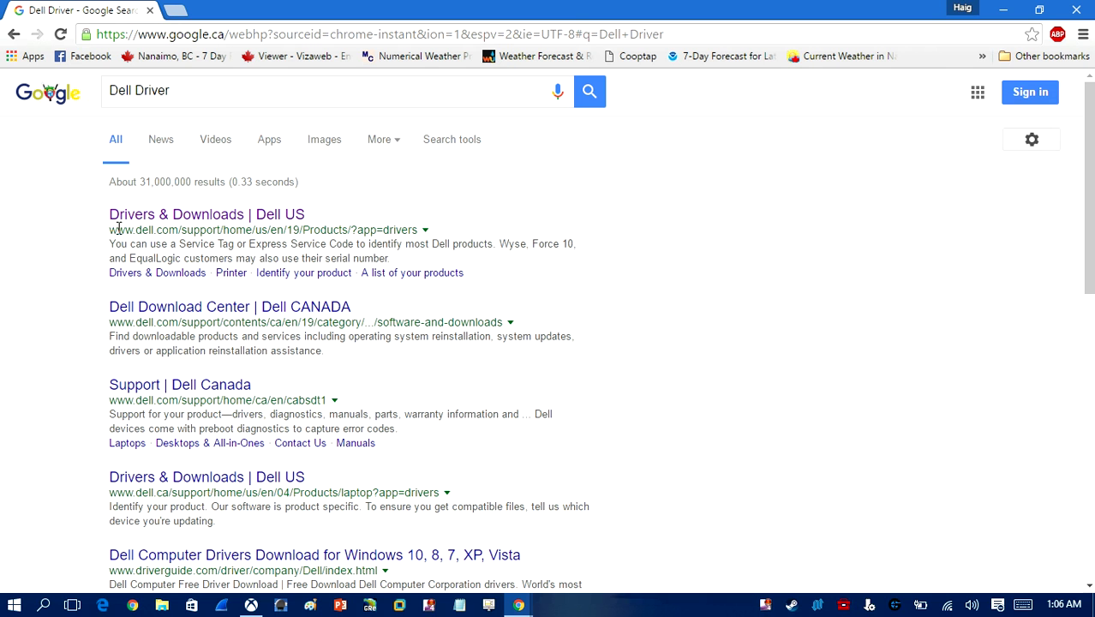
left_click_drag(110, 230, 244, 227)
left_click(244, 228)
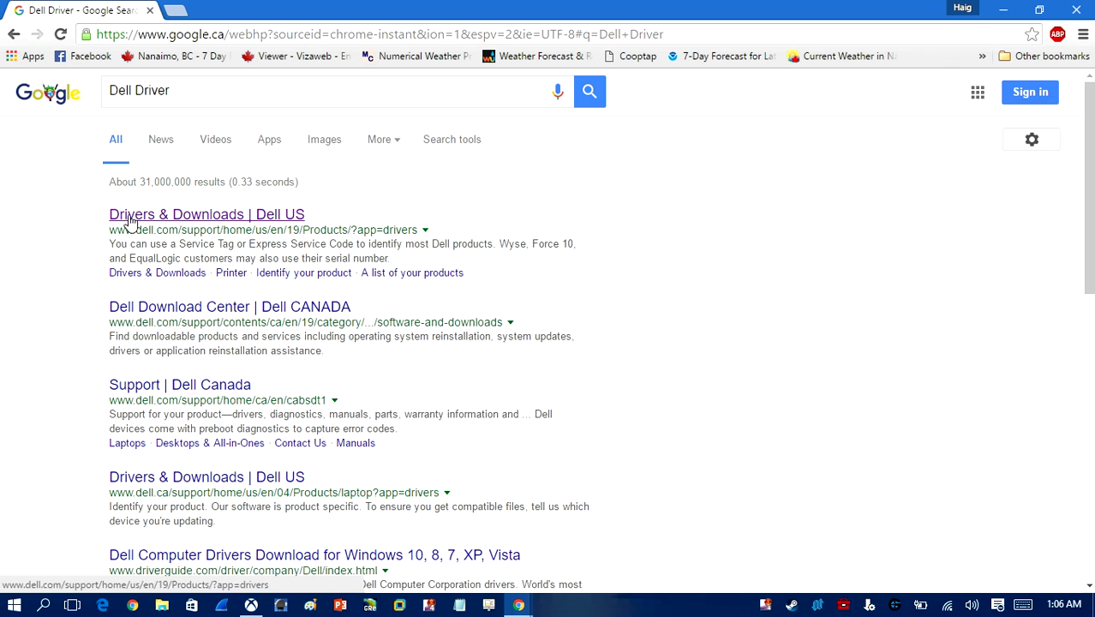
left_click_drag(107, 231, 180, 228)
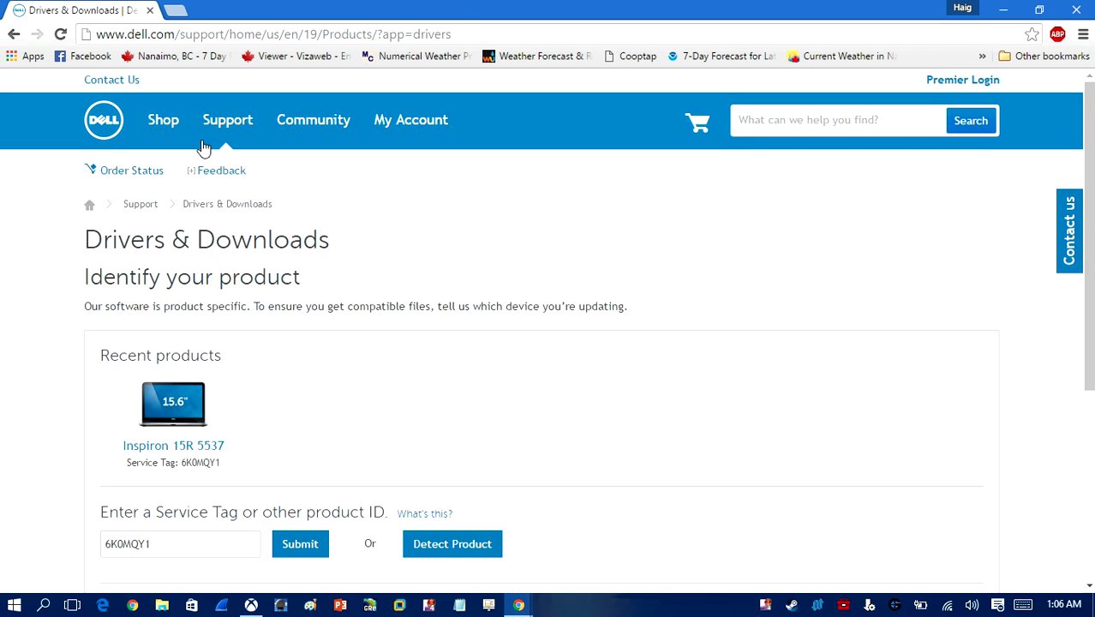
- Clear the prefilled Service Tag and use Detect Product to identify the Inspiron 15R 5537
scroll(206, 150, "down", 2)
scroll(206, 150, "down", 1)
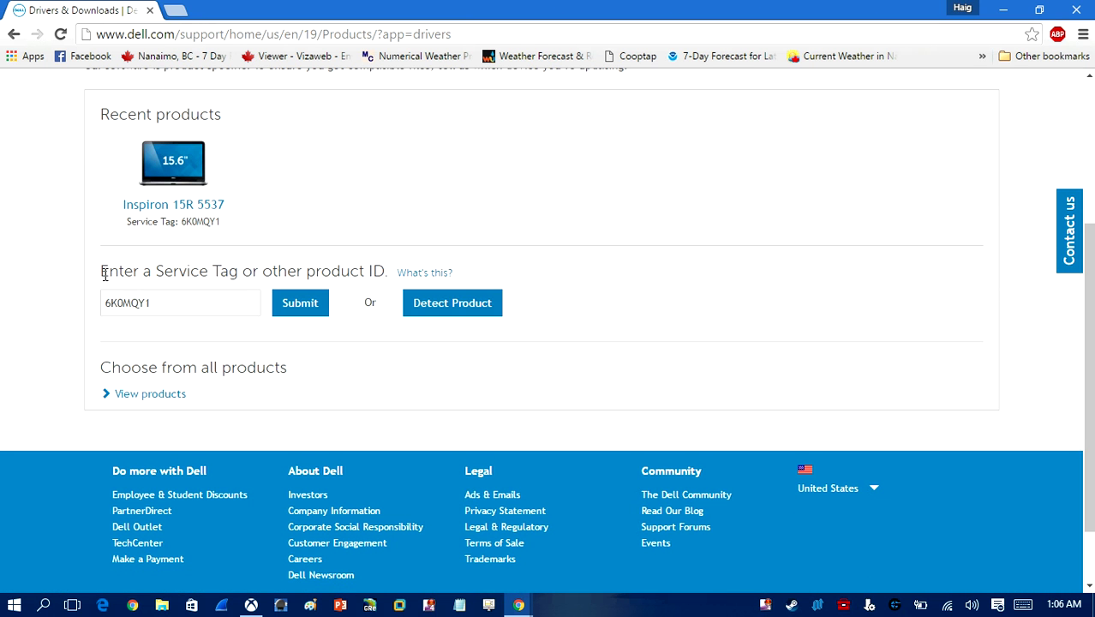
left_click_drag(102, 273, 384, 271)
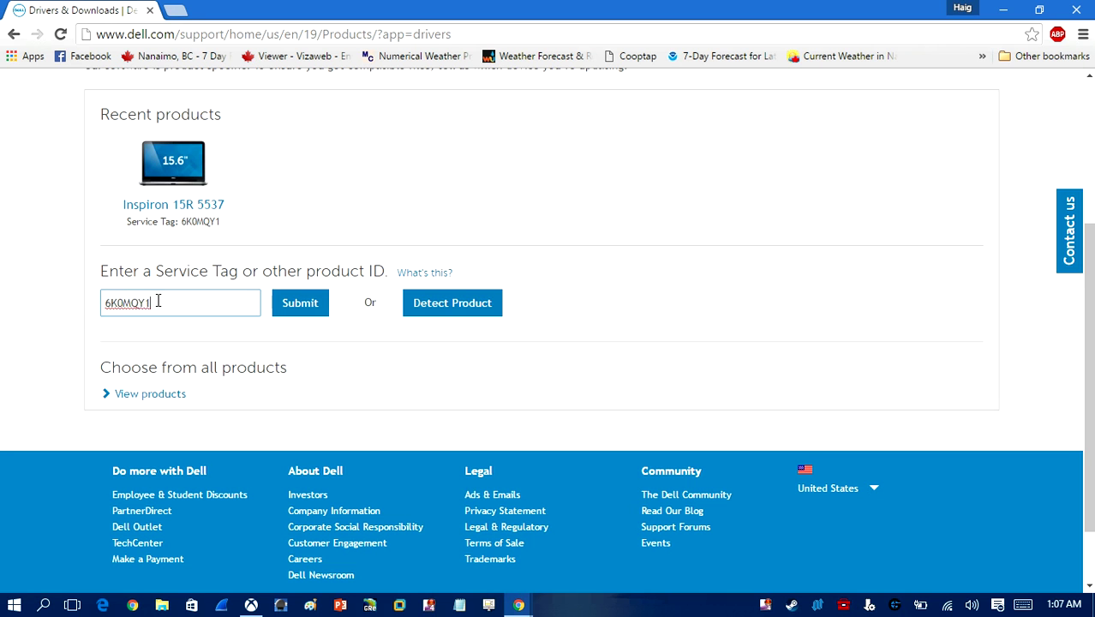
left_click_drag(163, 302, 90, 309)
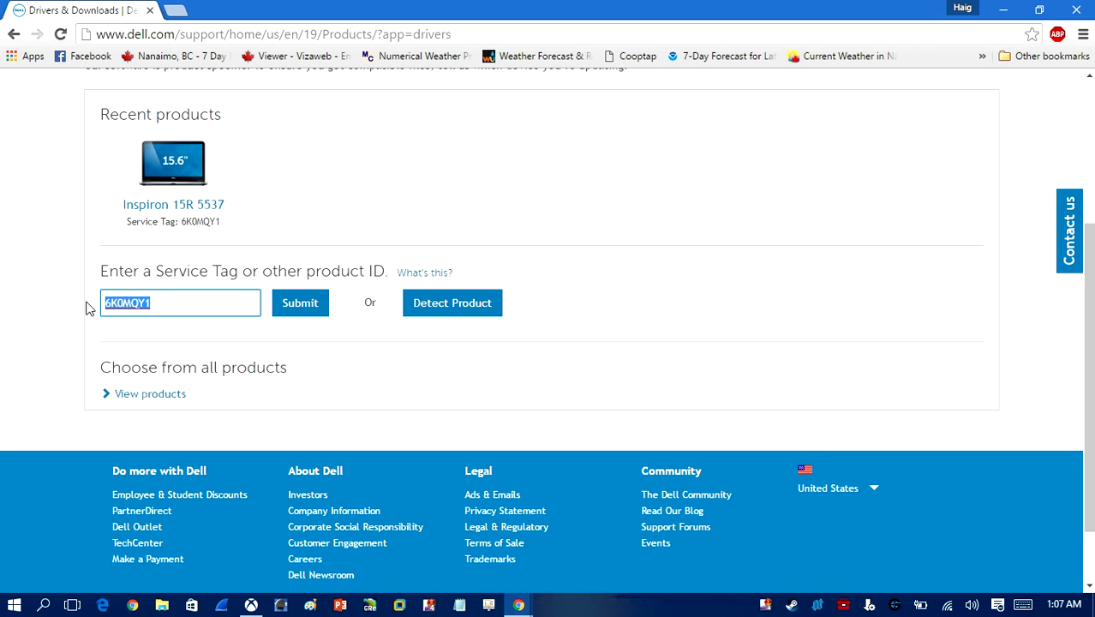
key("BackSpace")
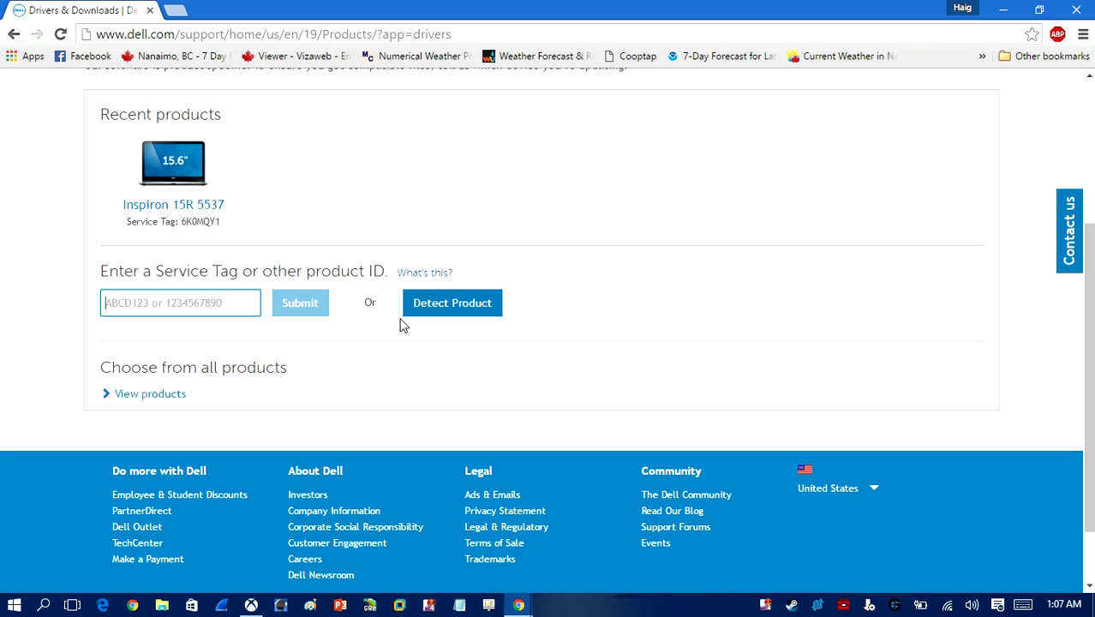
left_click(452, 308)
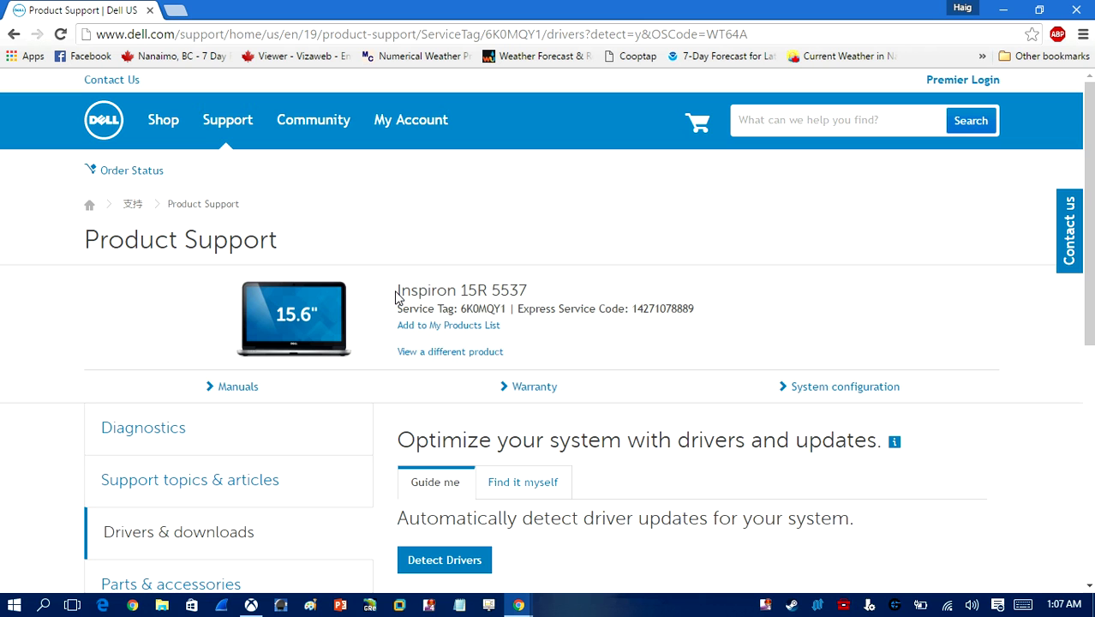
- Choose 'Find it myself' to list the Inspiron 15R 5537 drivers by category
left_click_drag(396, 295, 479, 291)
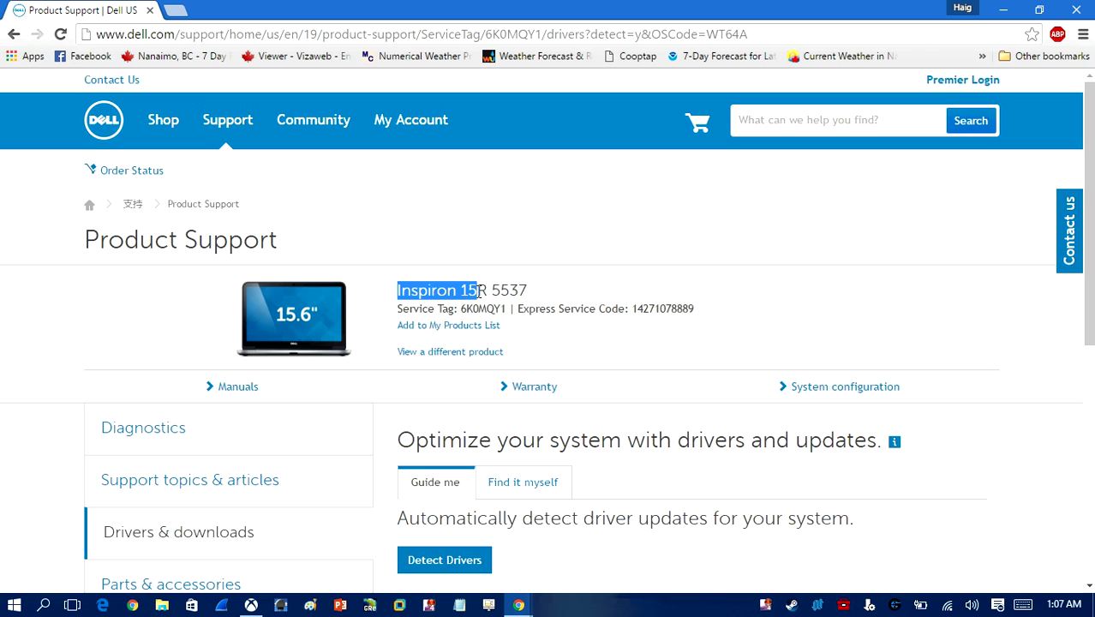
left_click_drag(480, 291, 527, 291)
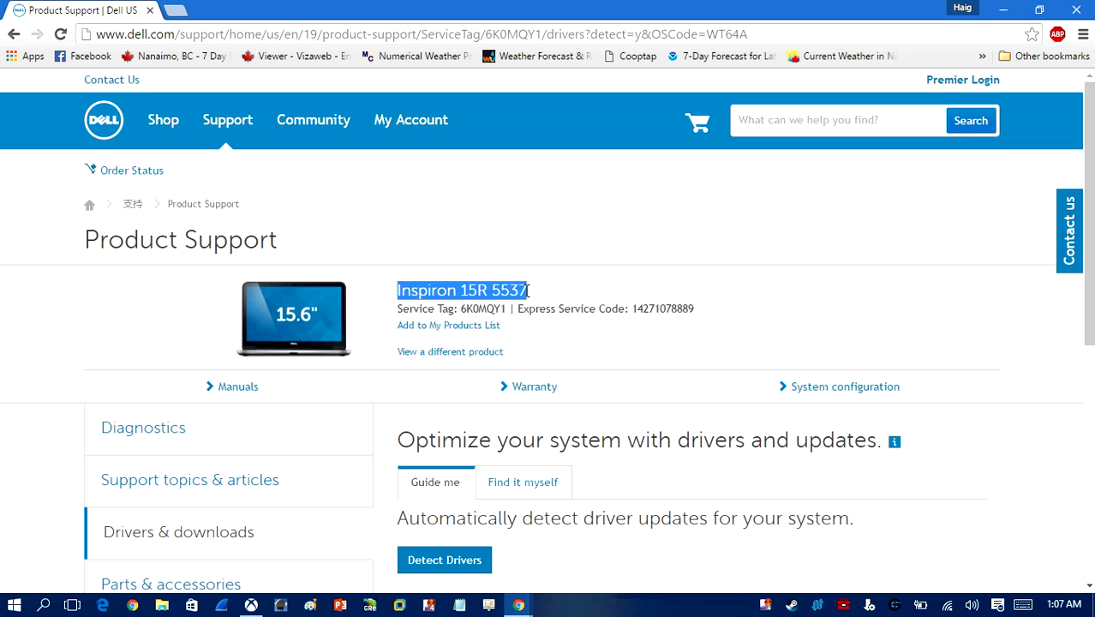
left_click(529, 291)
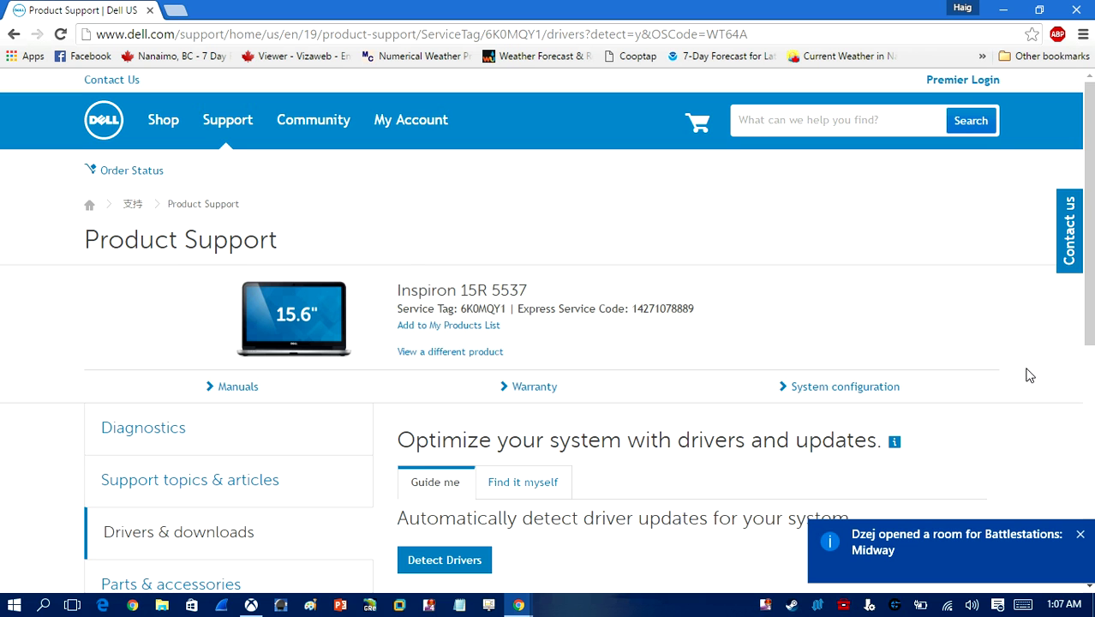
scroll(588, 300, "down", 2)
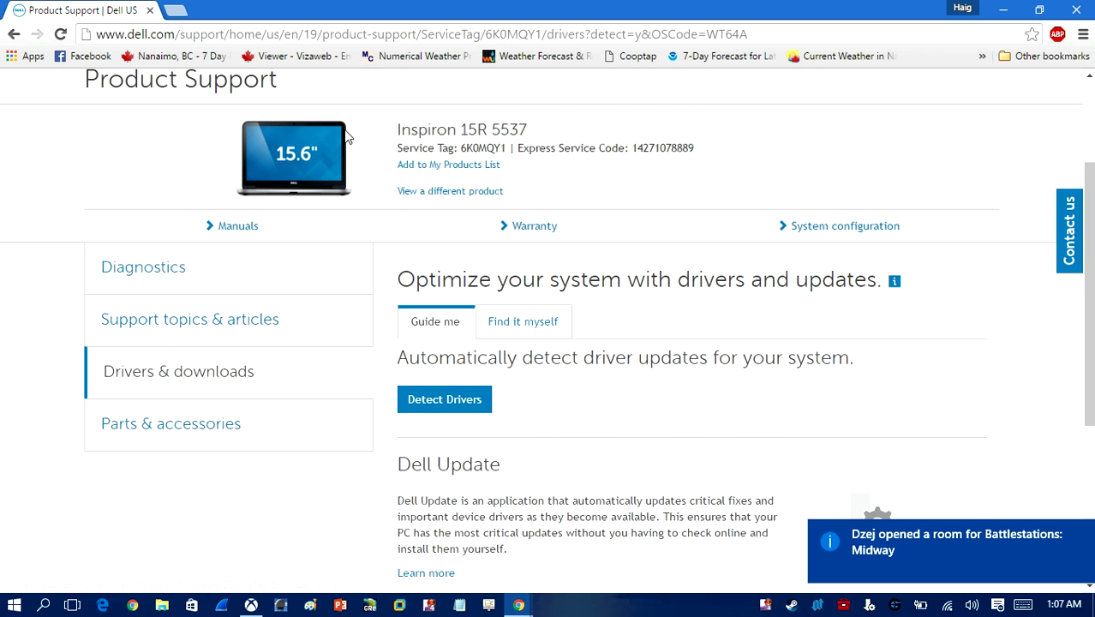
scroll(347, 123, "down", 1)
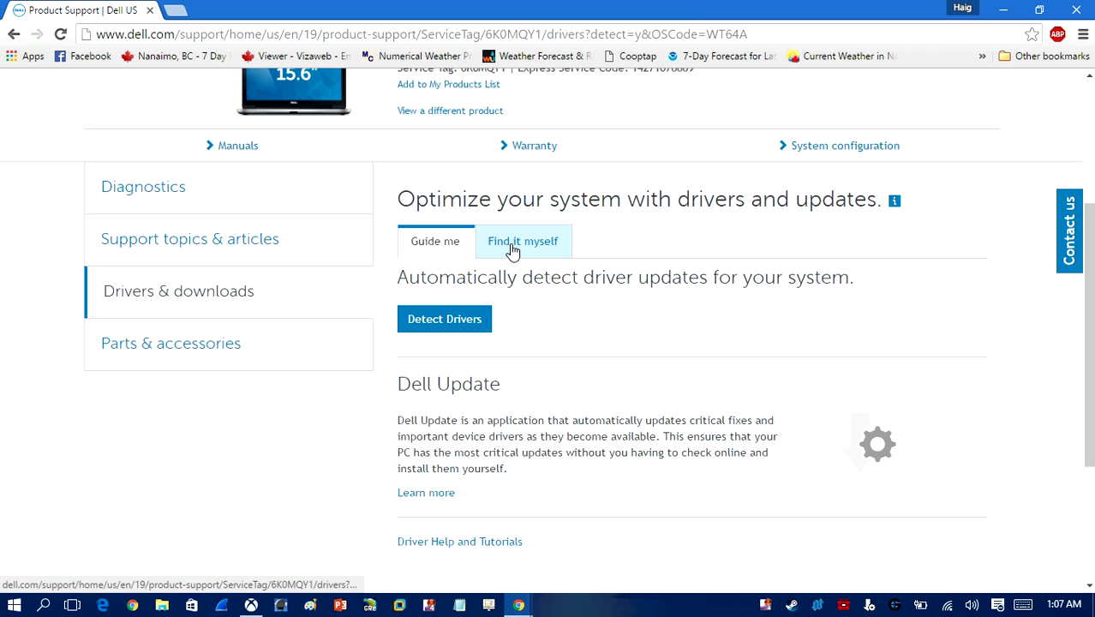
left_click(513, 248)
scroll(423, 304, "down", 2)
scroll(428, 478, "down", 2)
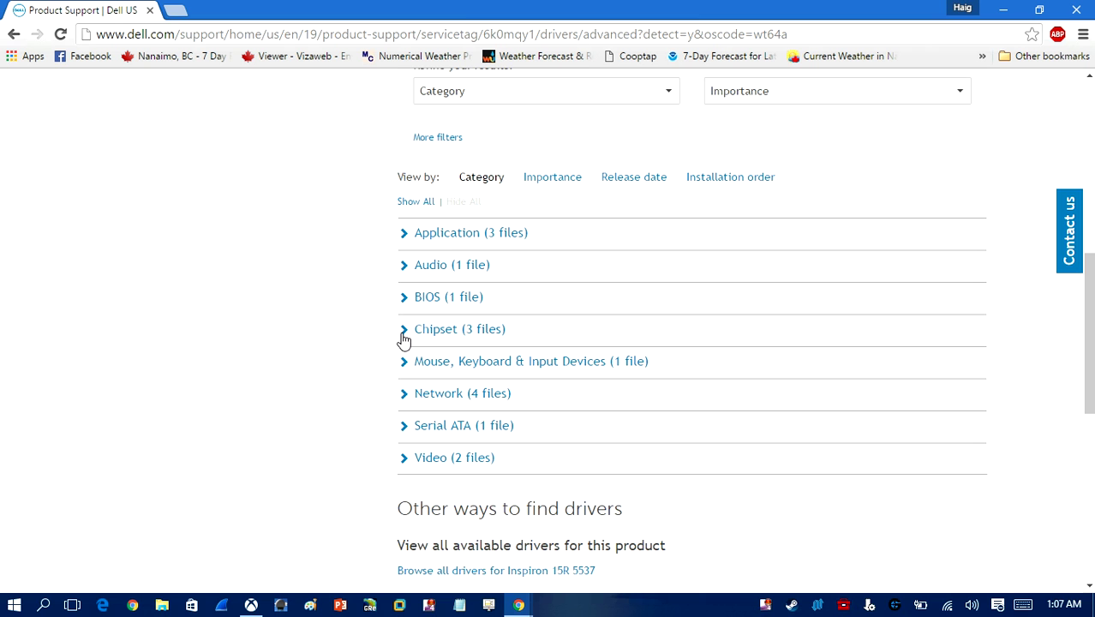
- Expand Audio and download the Realtek High Definition Audio Driver
left_click(410, 267)
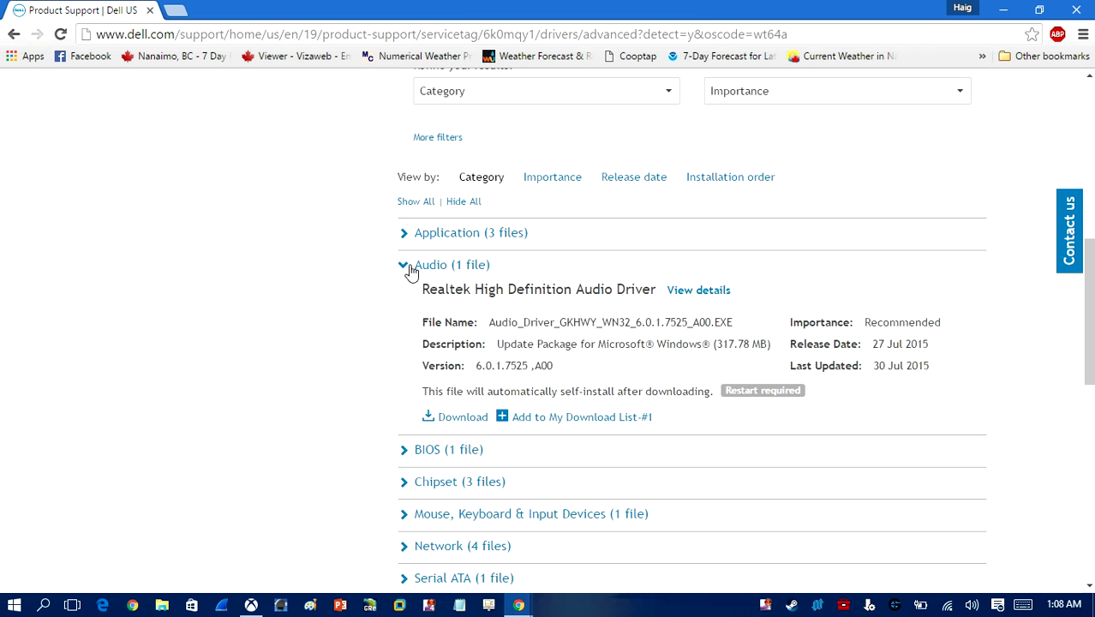
left_click(462, 418)
left_click(402, 360)
- Expand the Network and Video categories to reveal the two Intel HD Graphics drivers
scroll(432, 403, "down", 1)
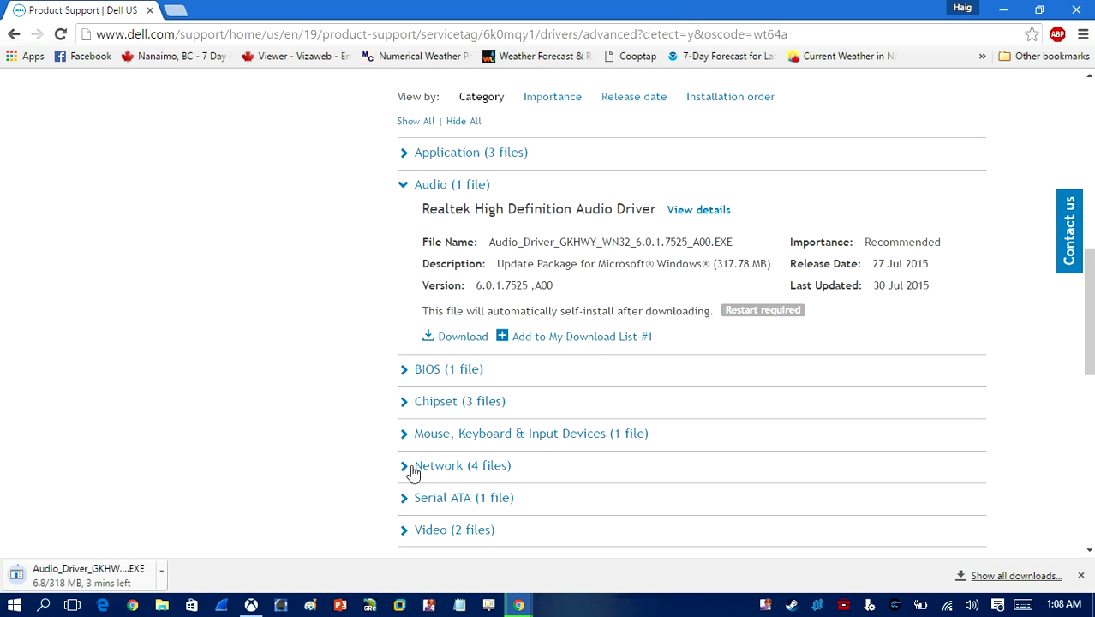
left_click(412, 467)
scroll(409, 446, "down", 3)
scroll(428, 435, "down", 1)
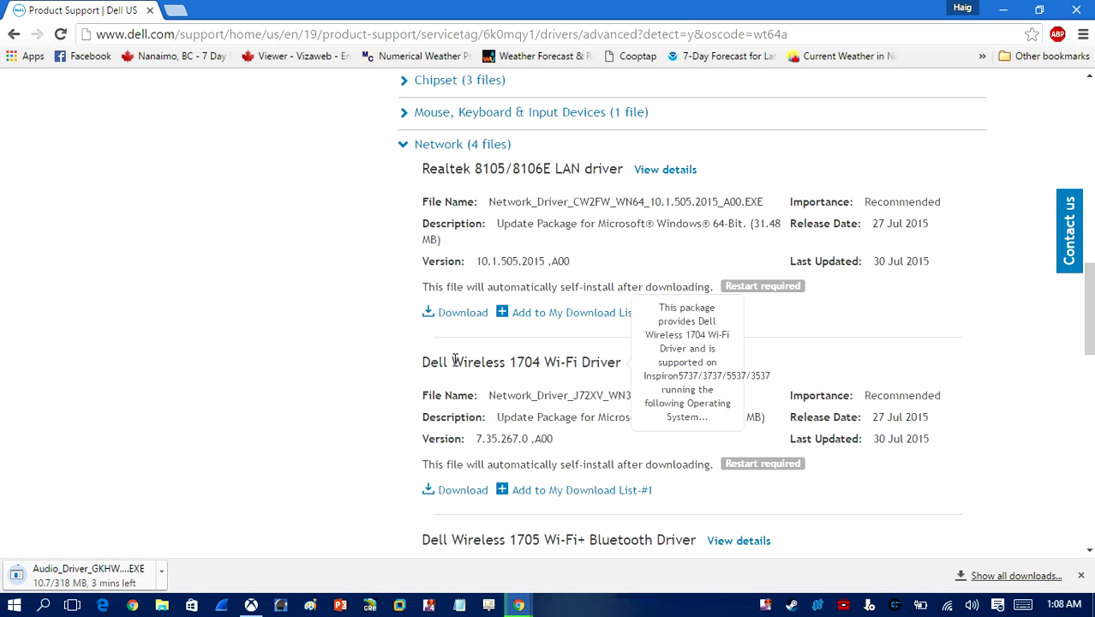
scroll(518, 352, "down", 3)
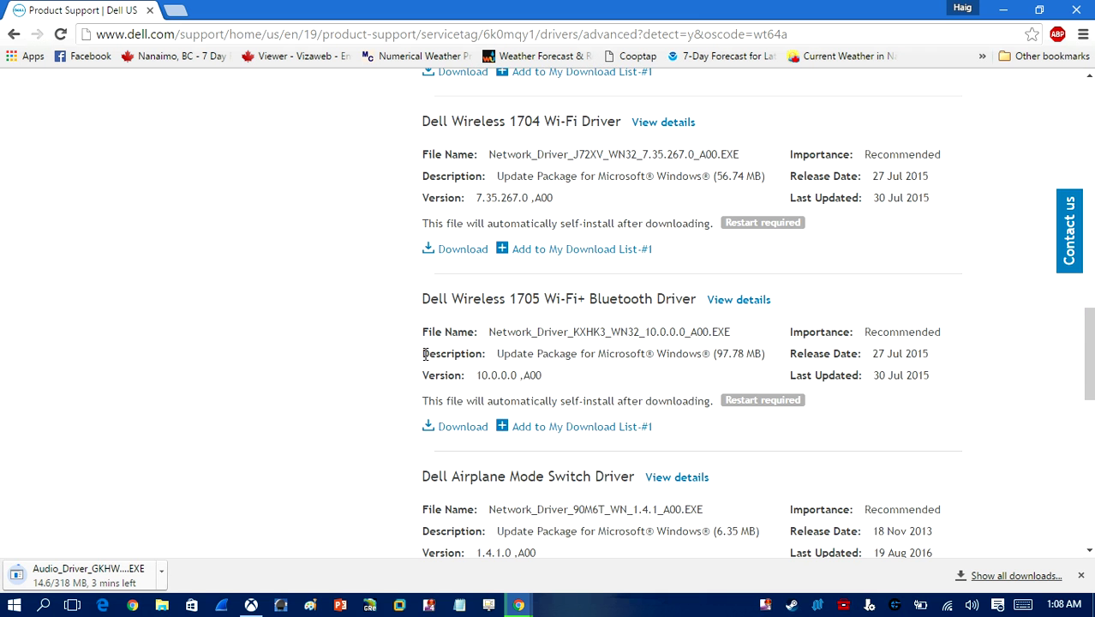
scroll(424, 354, "down", 5)
scroll(417, 360, "down", 2)
scroll(409, 368, "up", 4)
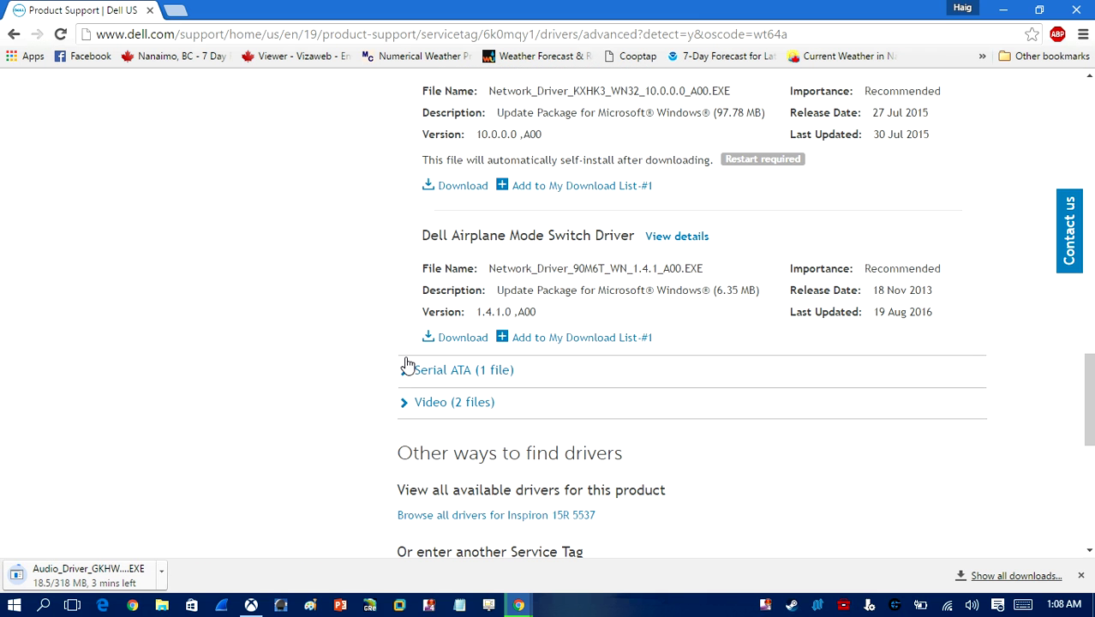
left_click(403, 404)
scroll(458, 334, "down", 3)
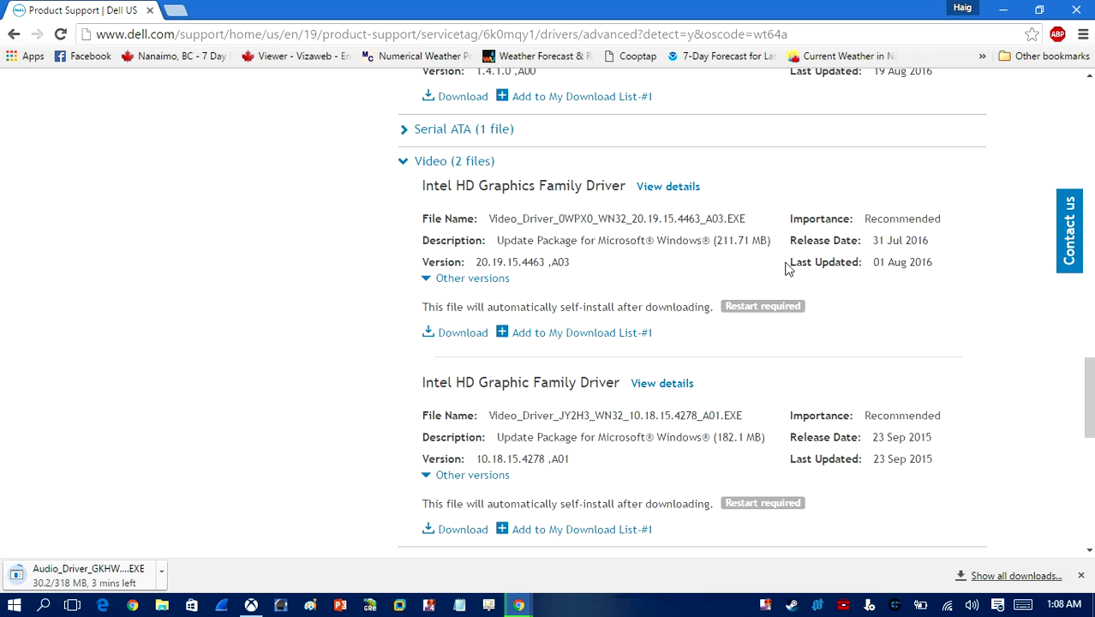
left_click_drag(786, 268, 928, 251)
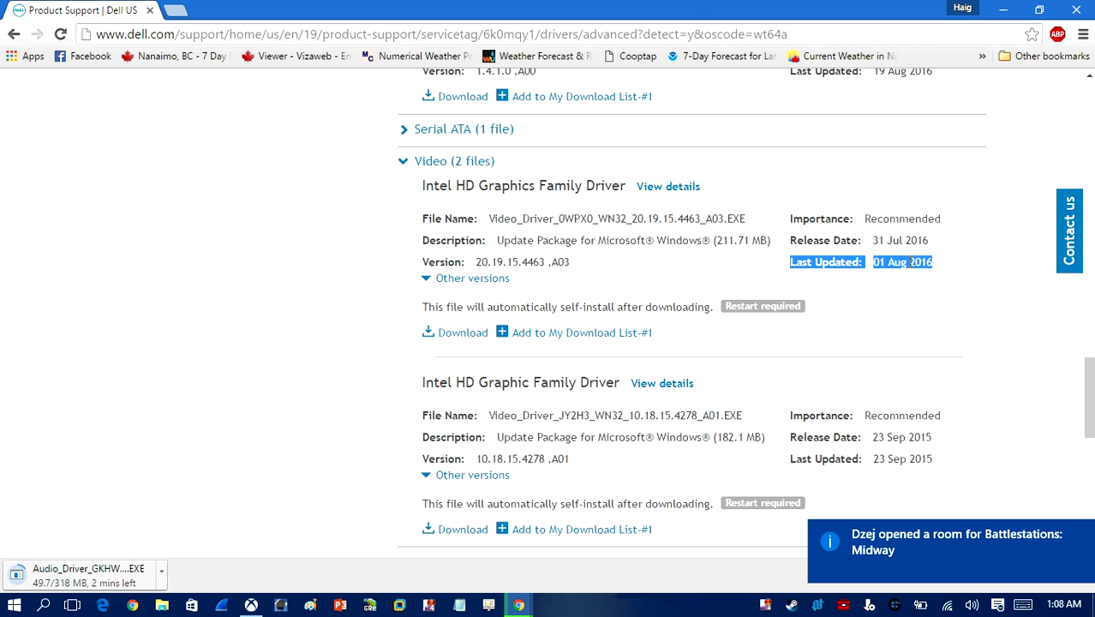
- Run the downloaded Audio_Driver package from the desktop and choose INSTALL in Dell Update Package
left_click(1003, 9)
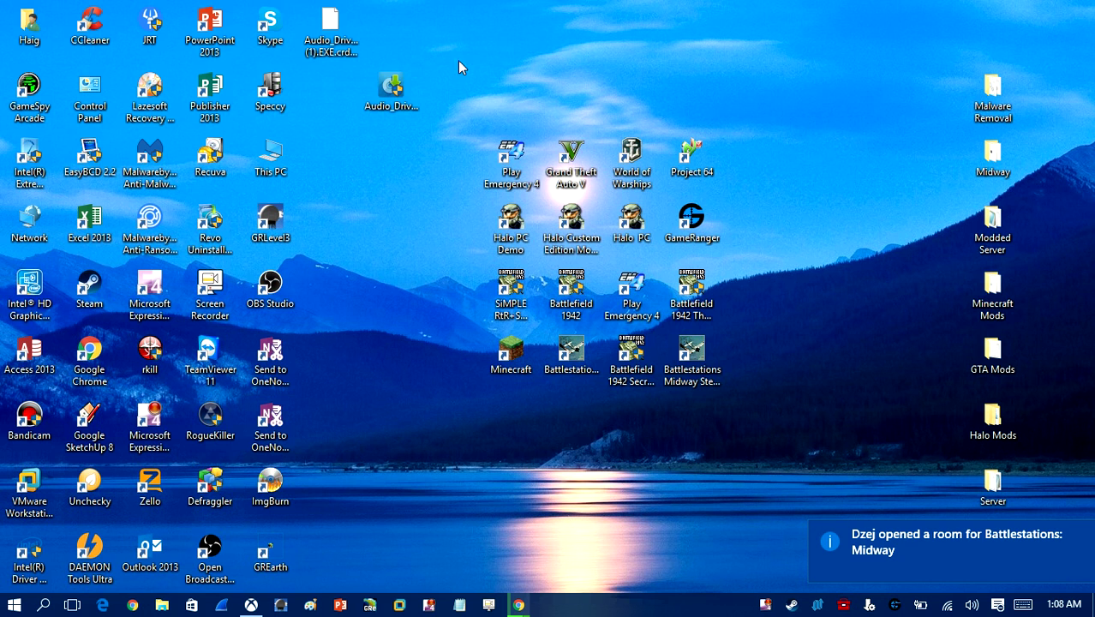
double_click(390, 103)
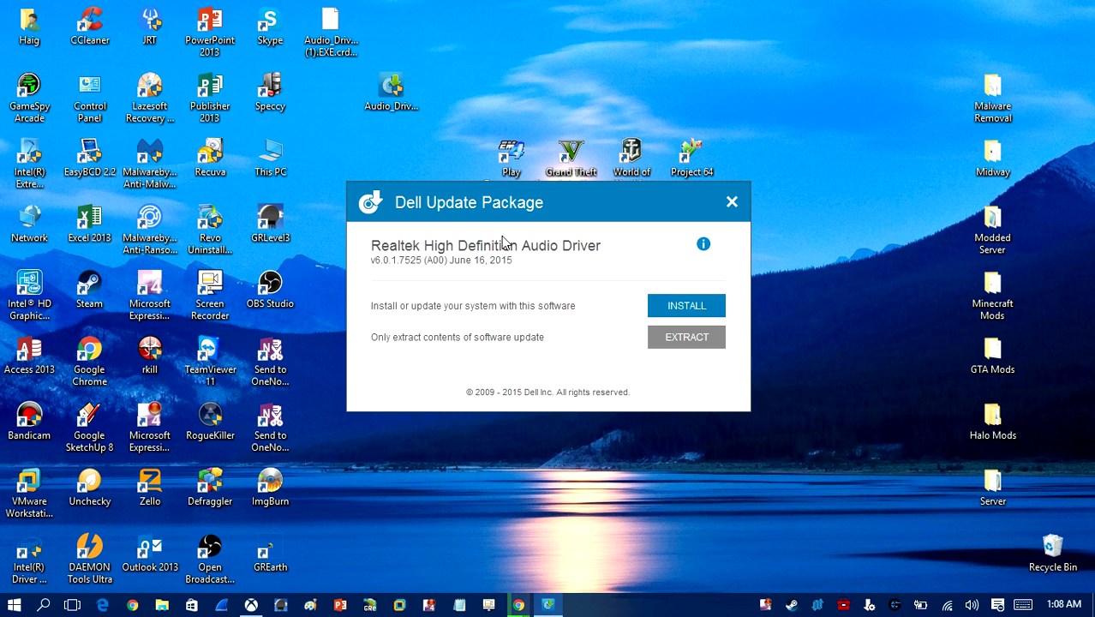
left_click(681, 305)
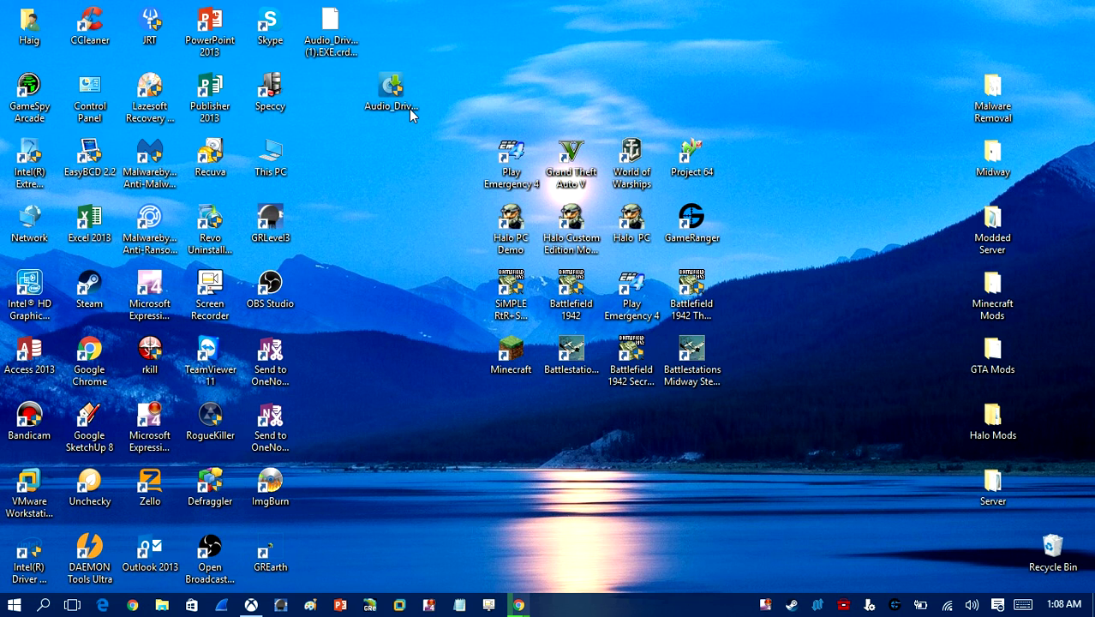
left_click(393, 78)
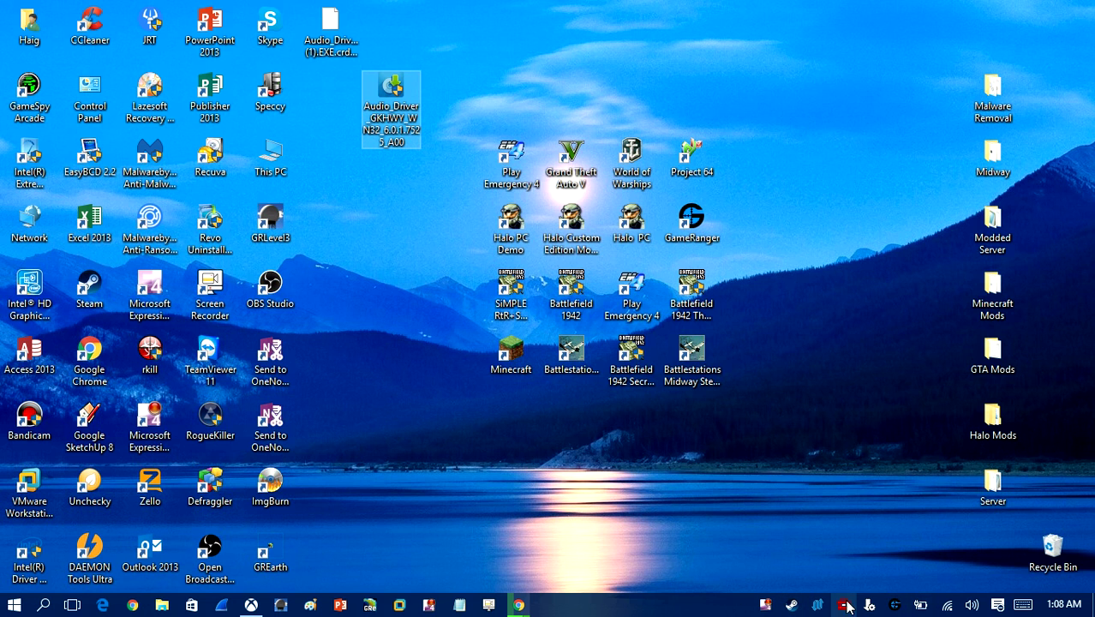
right_click(768, 607)
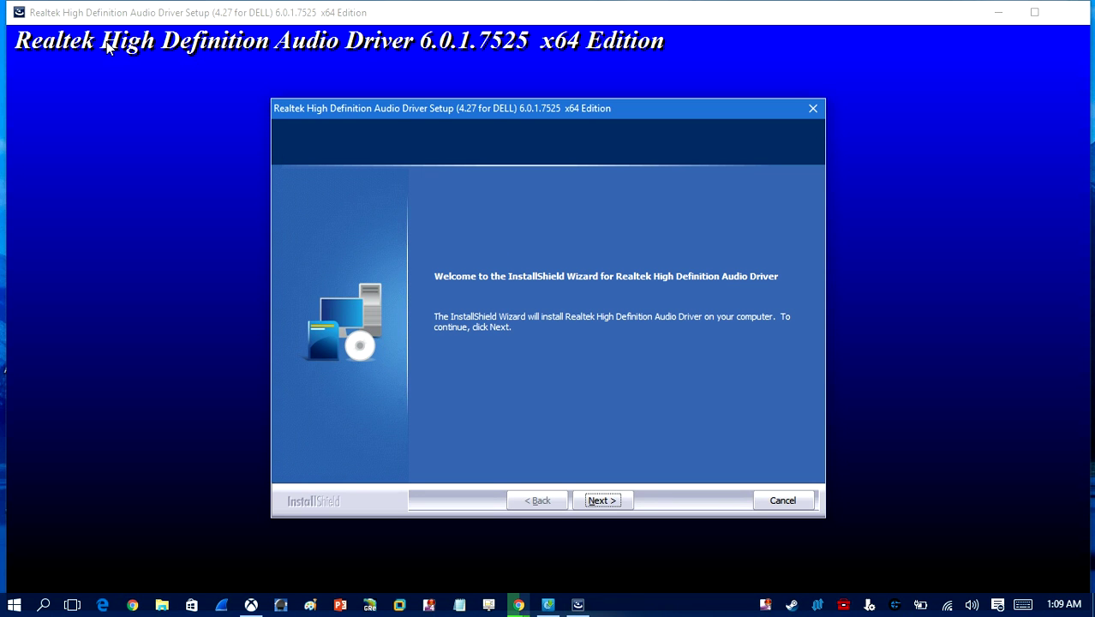
- Advance the Realtek wizard from Welcome to the Custom Installation Help page, then check Chrome's windows
left_click(598, 502)
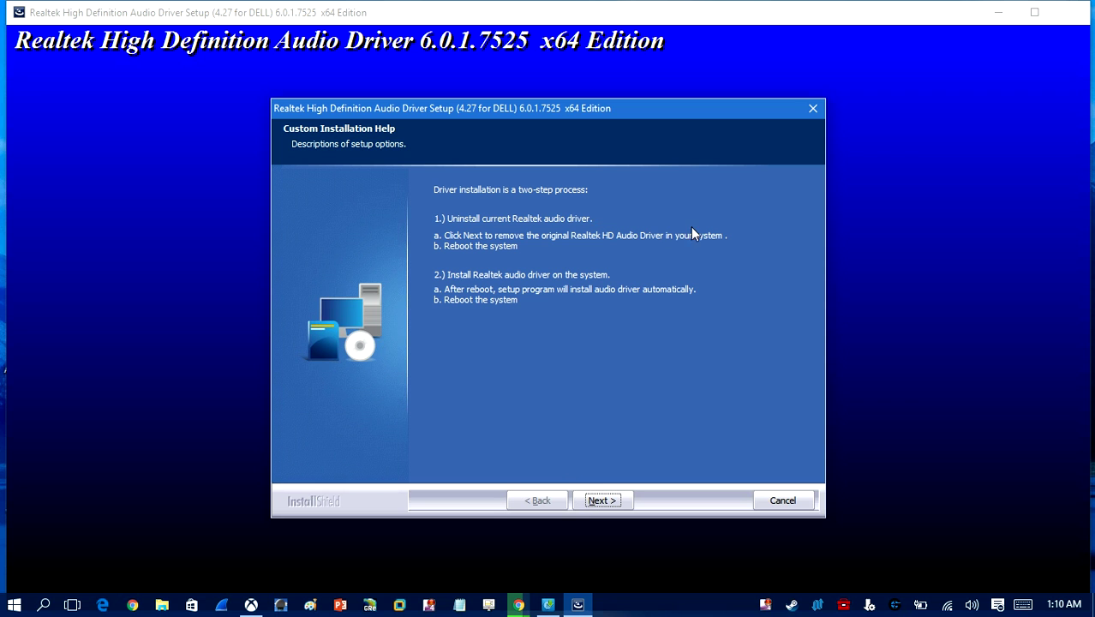
right_click(765, 600)
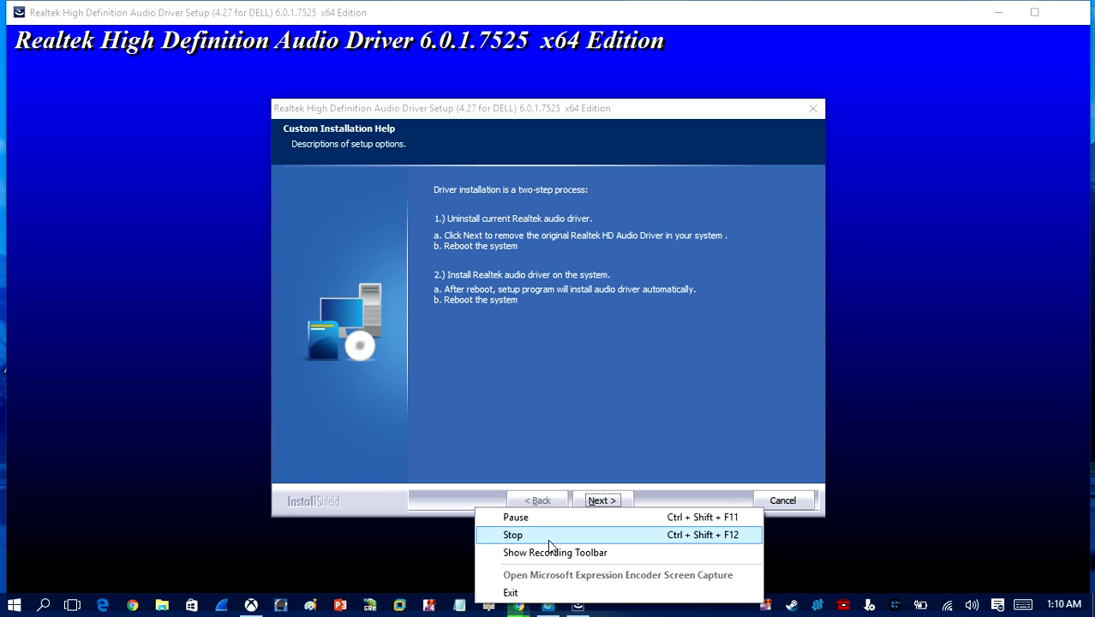
left_click(561, 380)
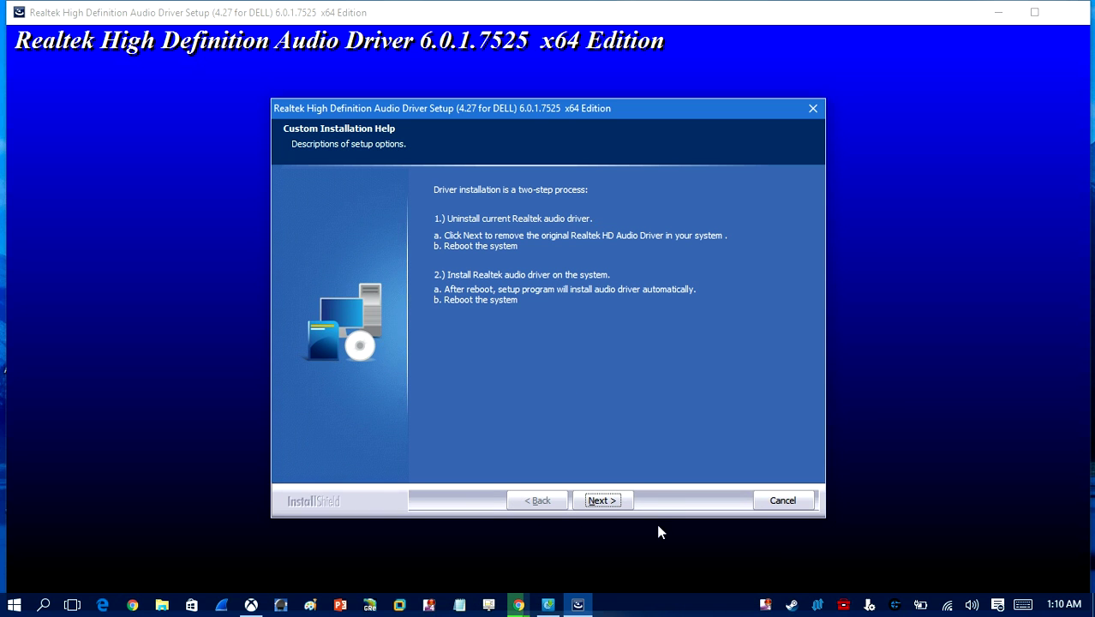
right_click(766, 604)
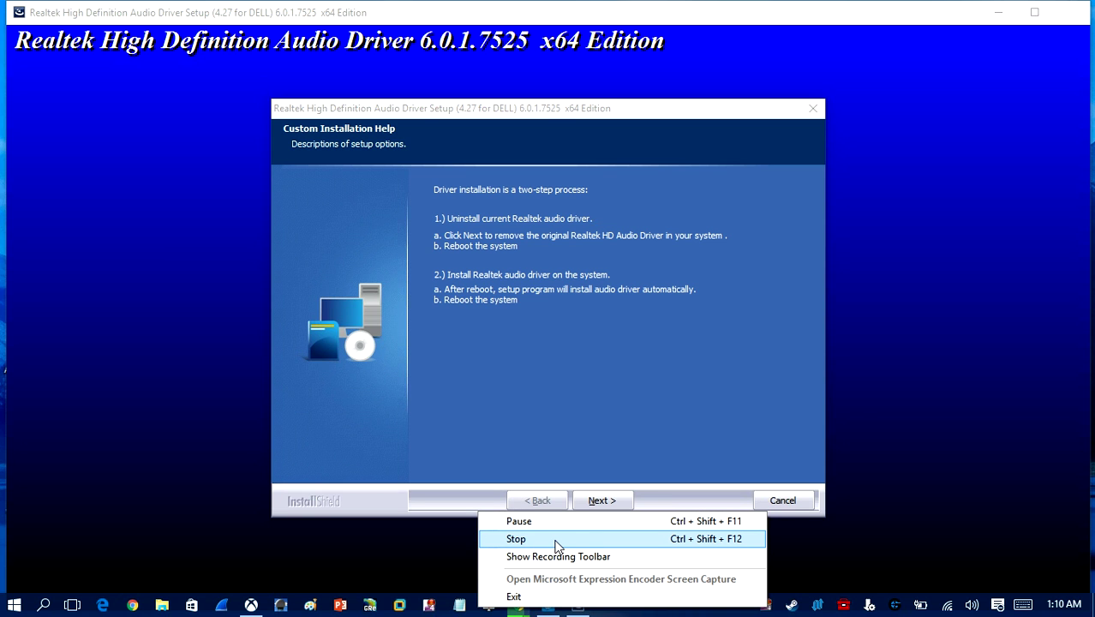
left_click(367, 369)
mouse_move(519, 605)
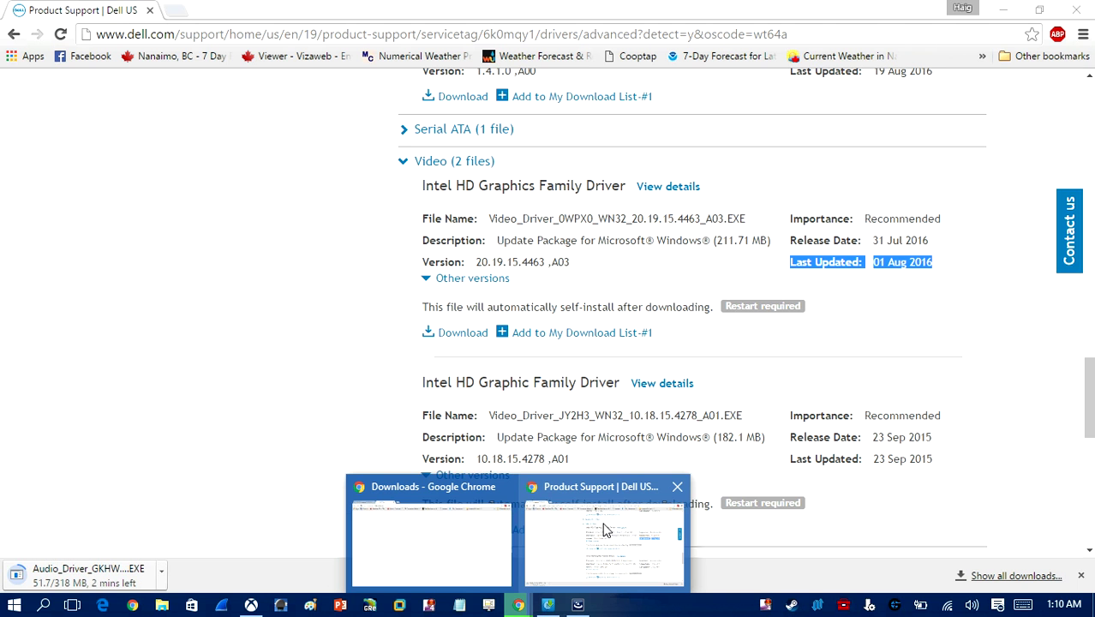
- Bring the Dell Support page forward and collapse the Audio category
left_click(604, 540)
left_click_drag(477, 382, 423, 383)
scroll(446, 398, "up", 4)
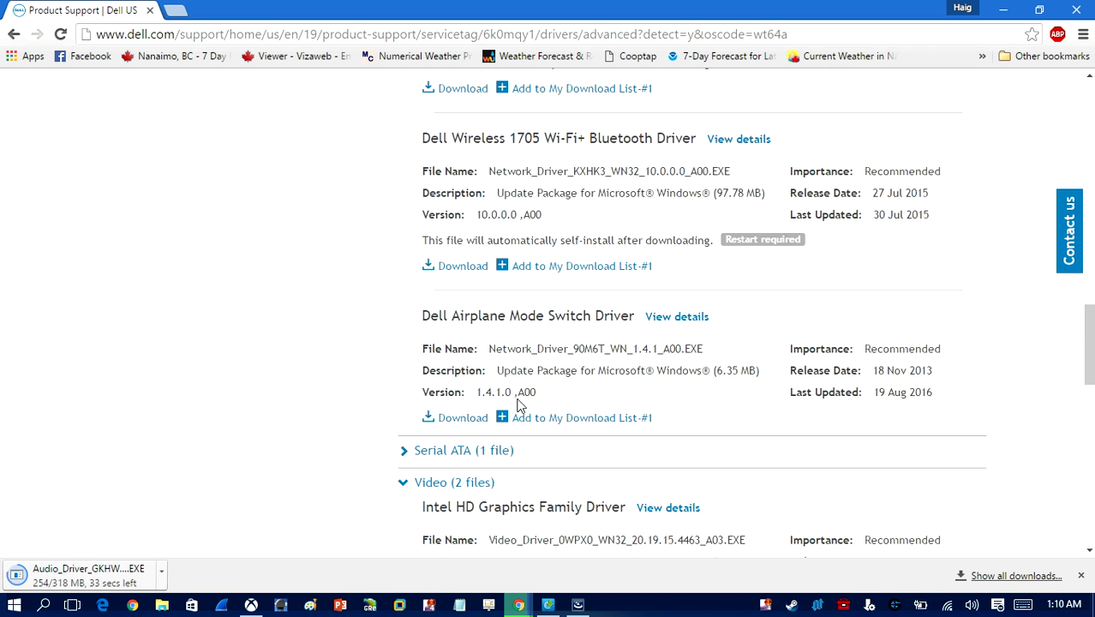
scroll(446, 398, "up", 5)
scroll(514, 403, "up", 2)
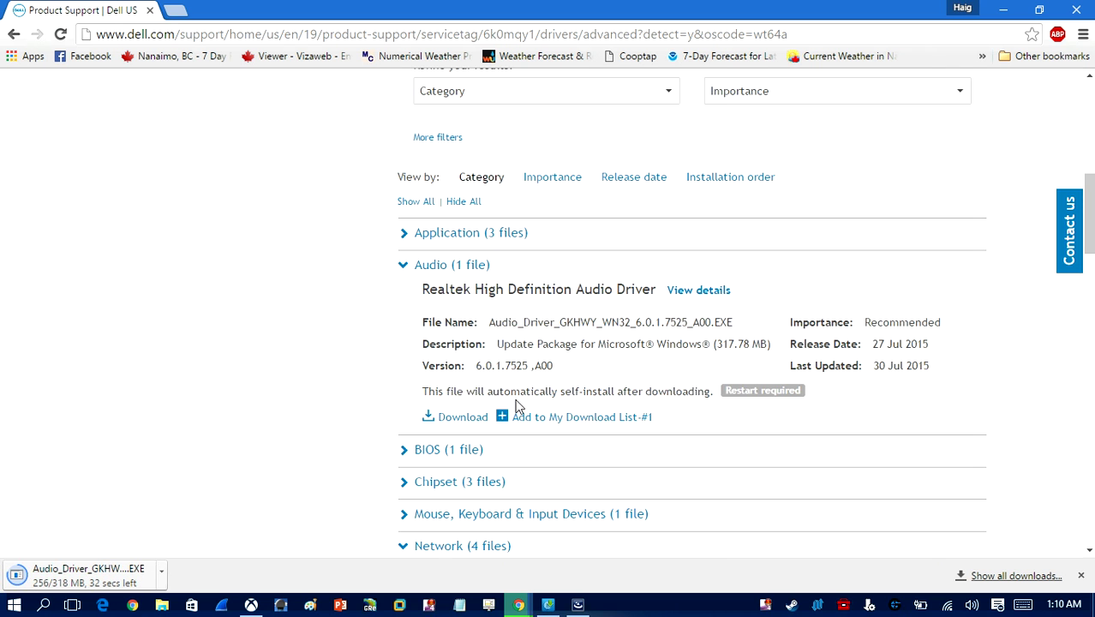
left_click(404, 269)
- Expand BIOS to show the System BIOS A08 entry and its Last Updated date
left_click(403, 299)
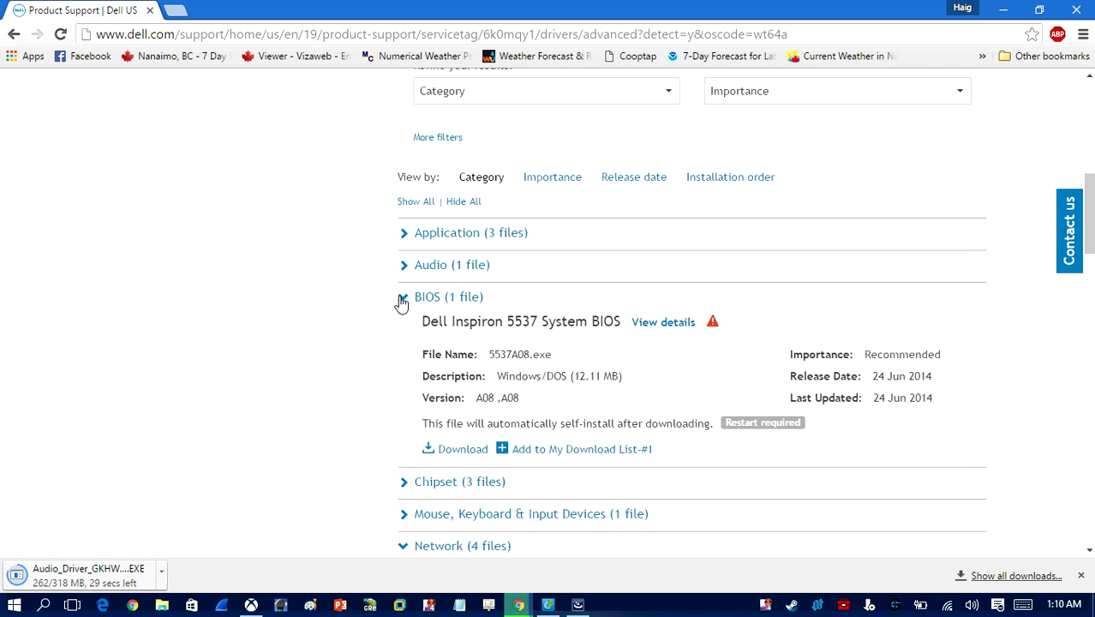
left_click(399, 310)
left_click_drag(874, 398, 940, 397)
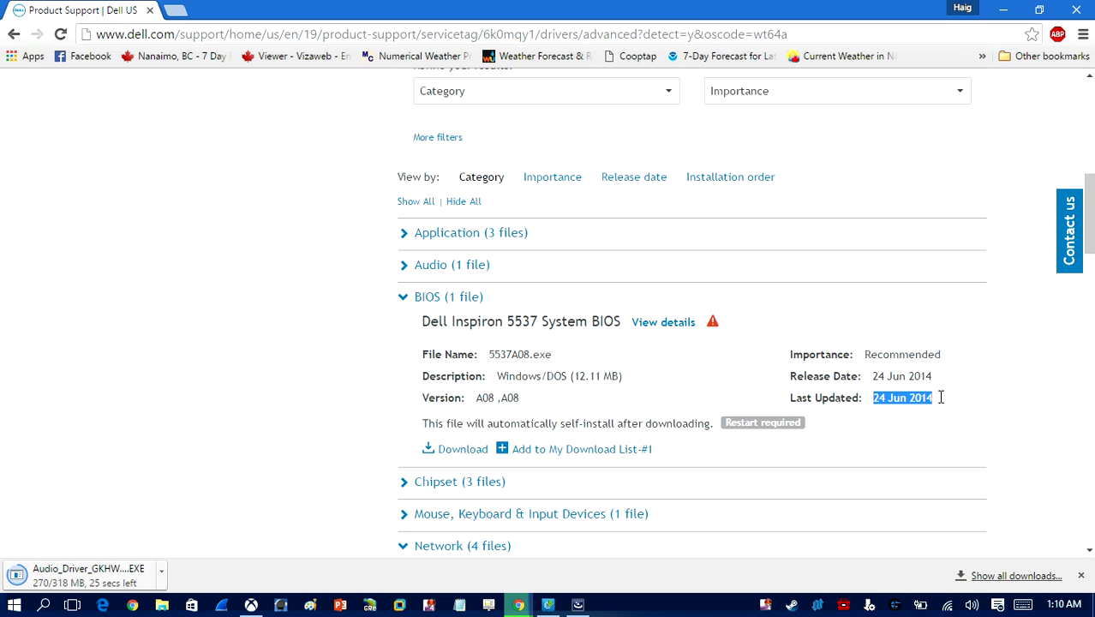
left_click_drag(803, 398, 929, 398)
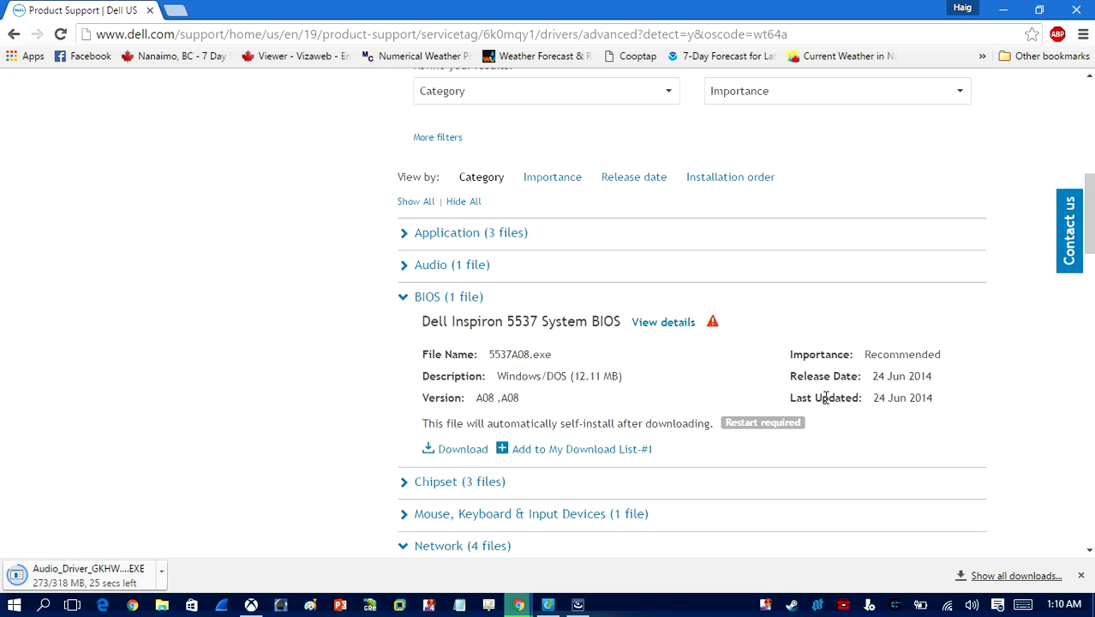
left_click(930, 398)
scroll(824, 396, "down", 5)
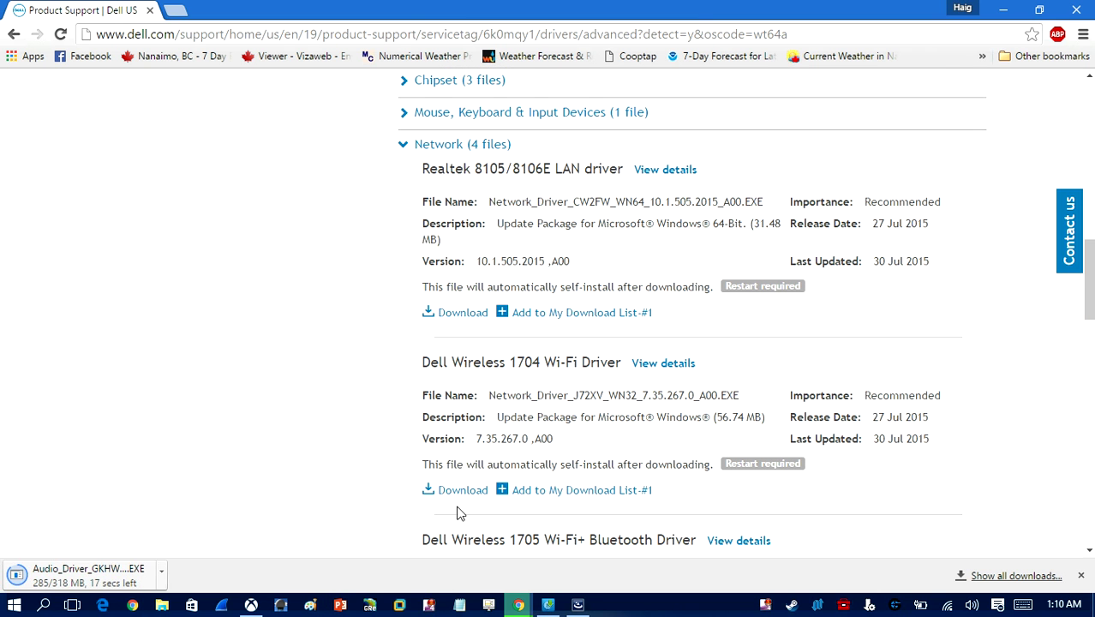
scroll(493, 488, "down", 3)
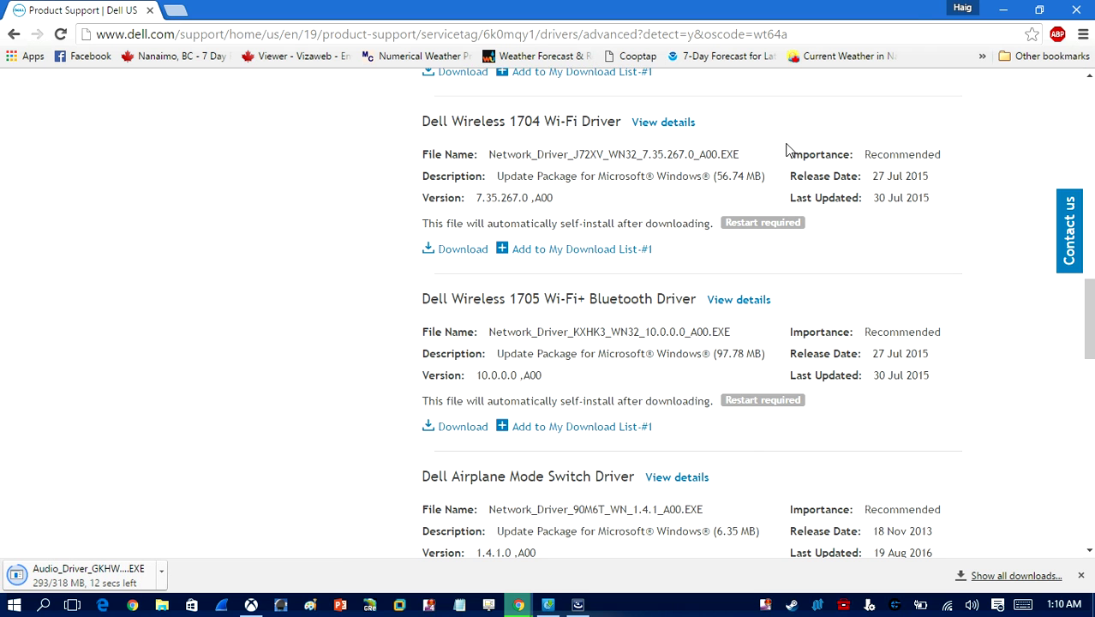
- Minimize Chrome to reveal the Realtek wizard's Custom Installation Help page
left_click(1000, 10)
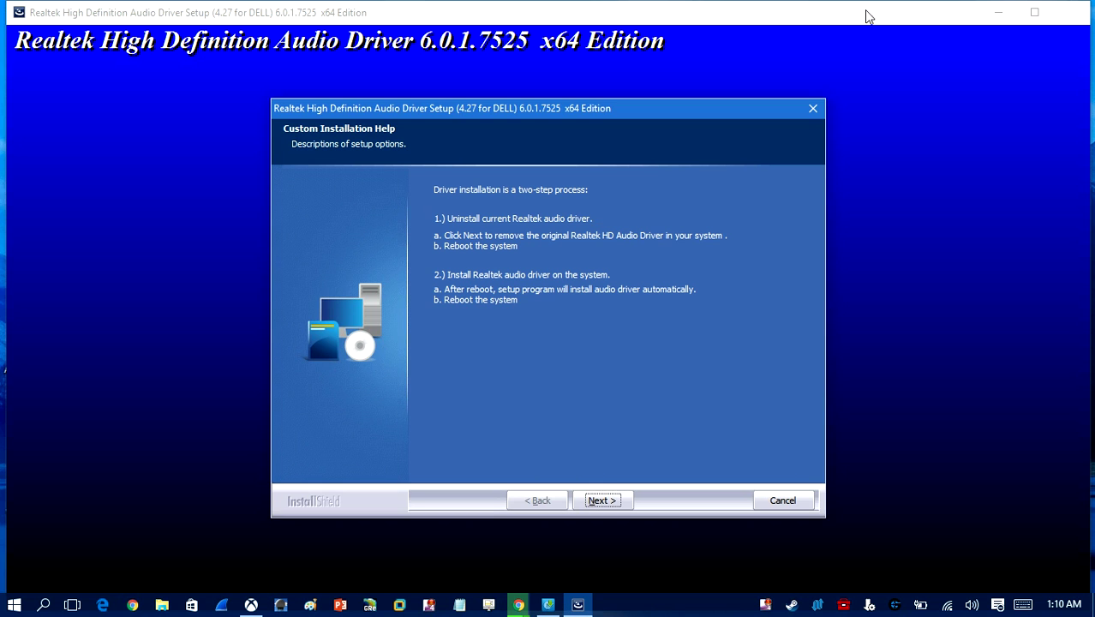